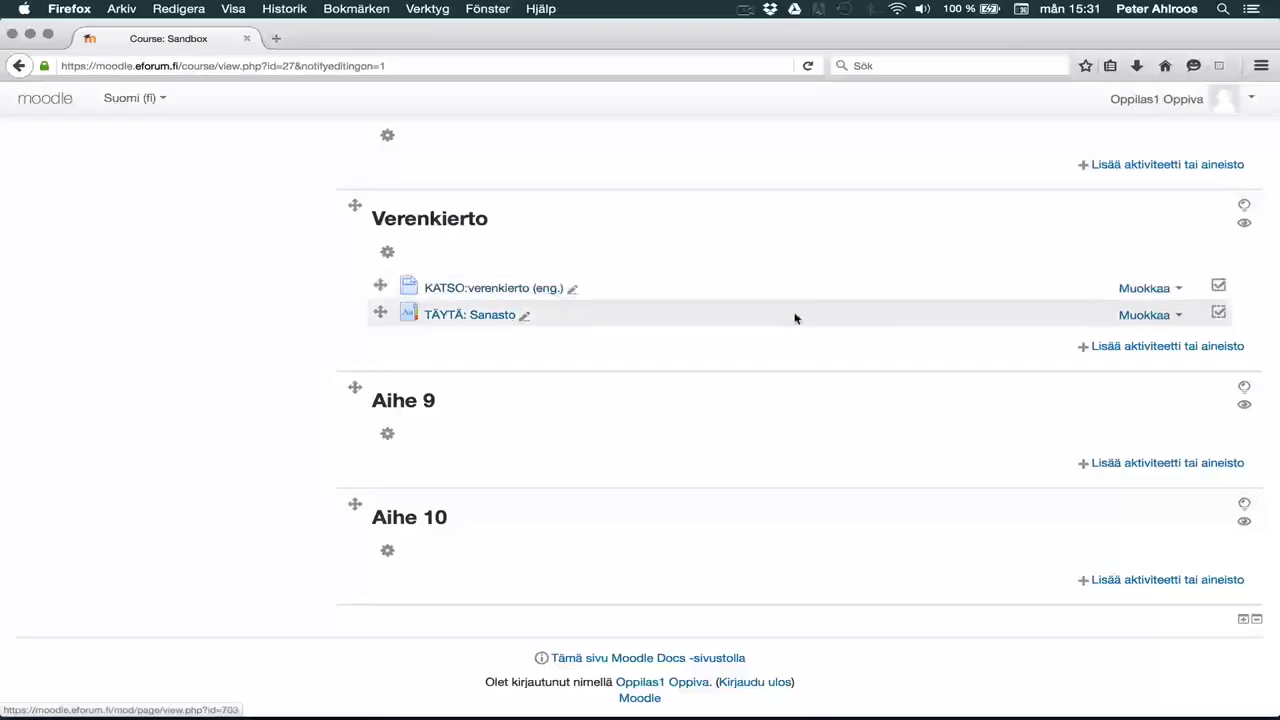
Add an Oppitunti activity to the Verenkierto section, named "Oppitunti: veri" with the description "Verenkierto", and save and display it.
{"action": "left_click", "coordinate": [1133, 346]}
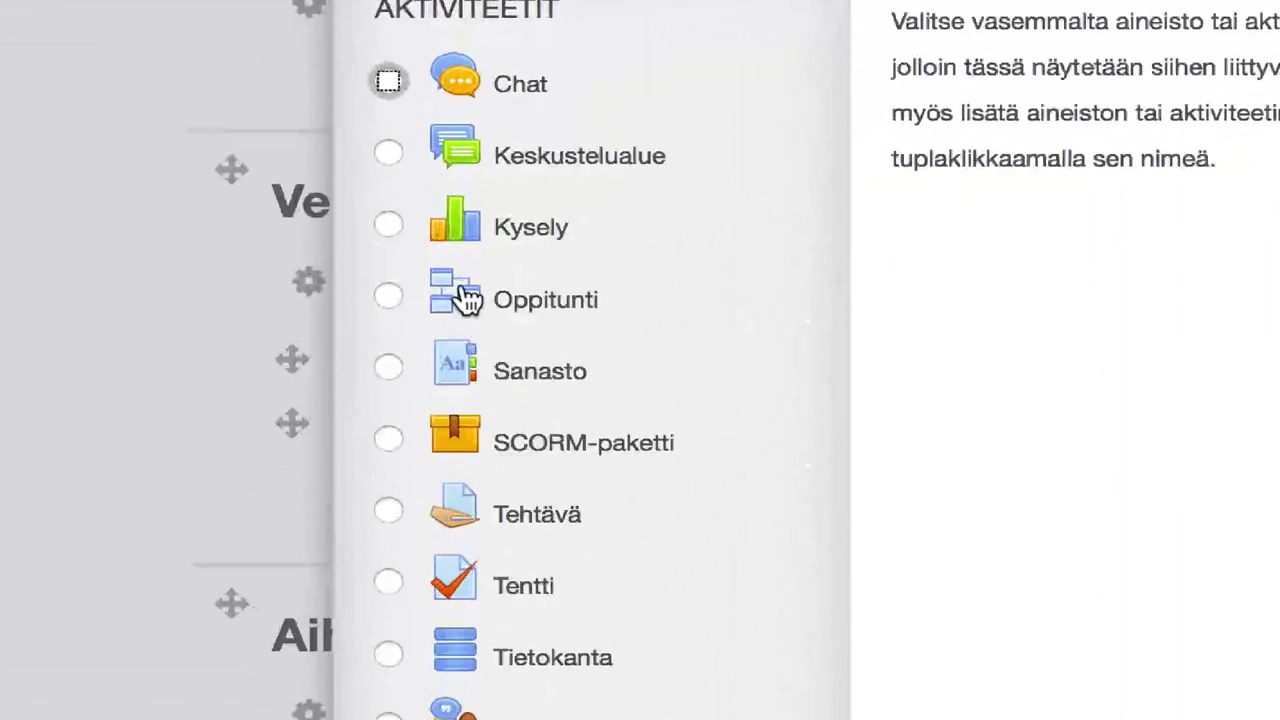
{"action": "left_click", "coordinate": [455, 260]}
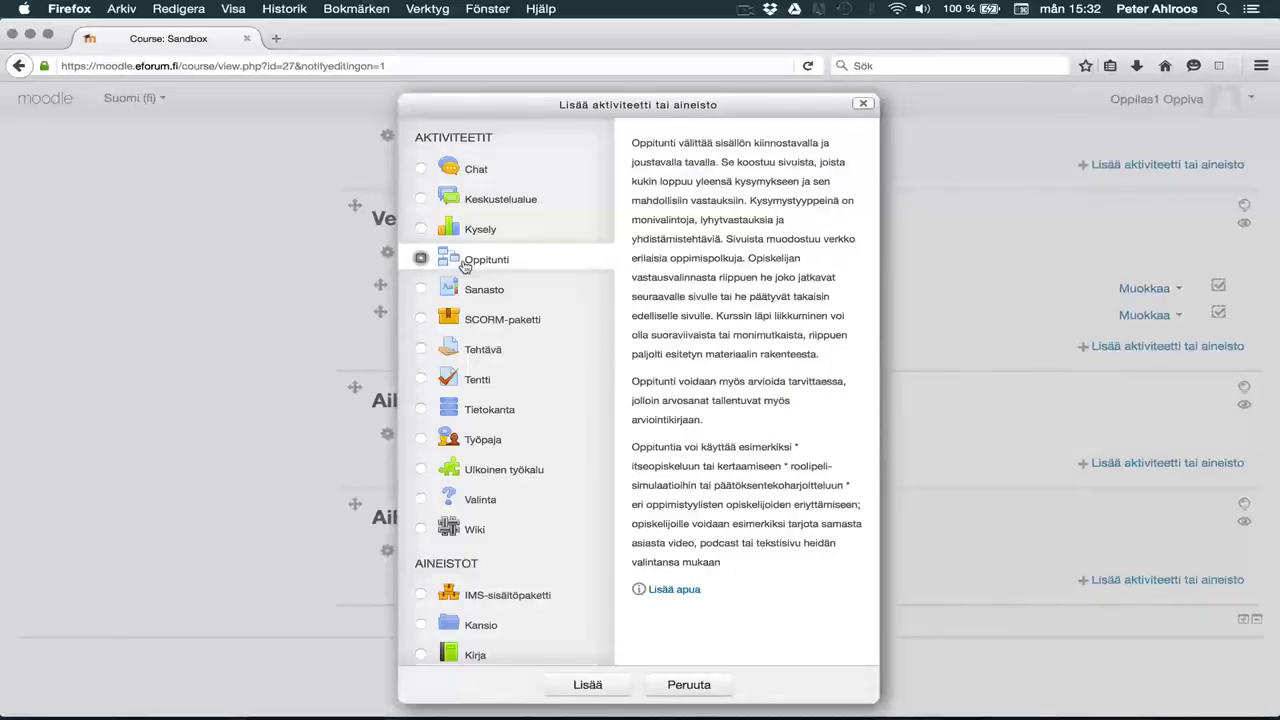
{"action": "left_click", "coordinate": [586, 685]}
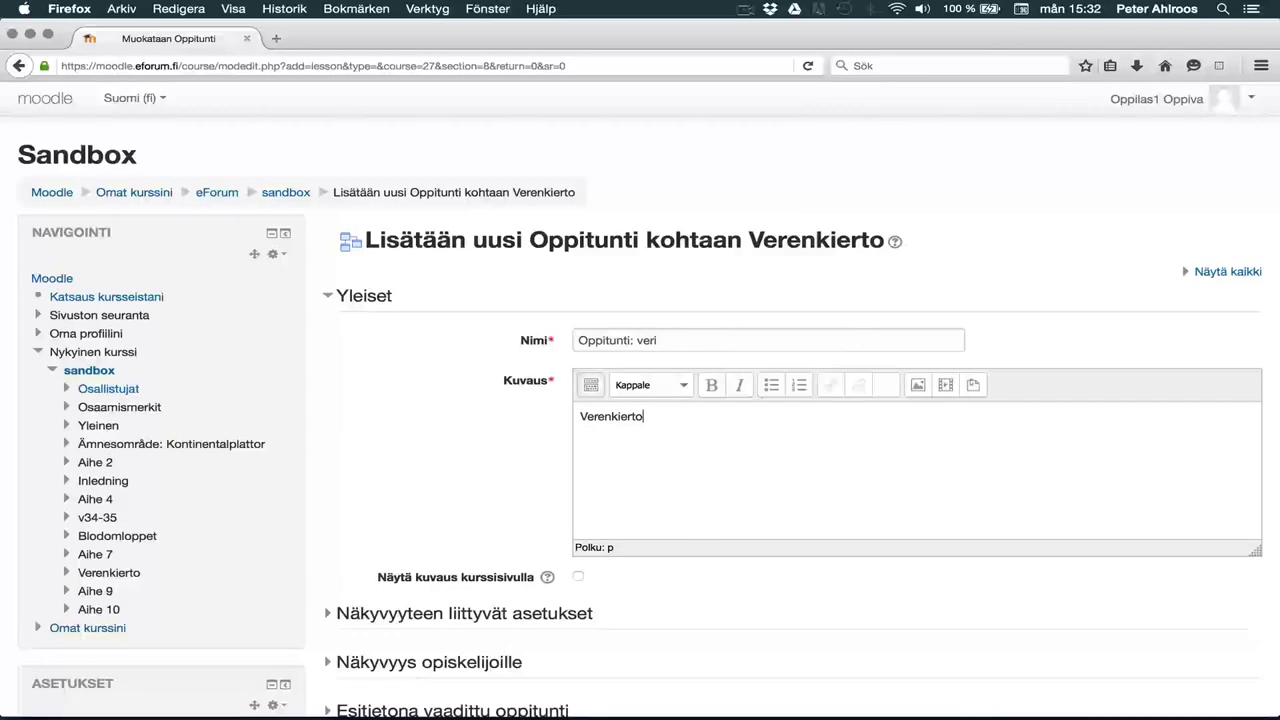
{"action": "scroll", "coordinate": [640, 400], "scroll_direction": "down", "scroll_amount": 6}
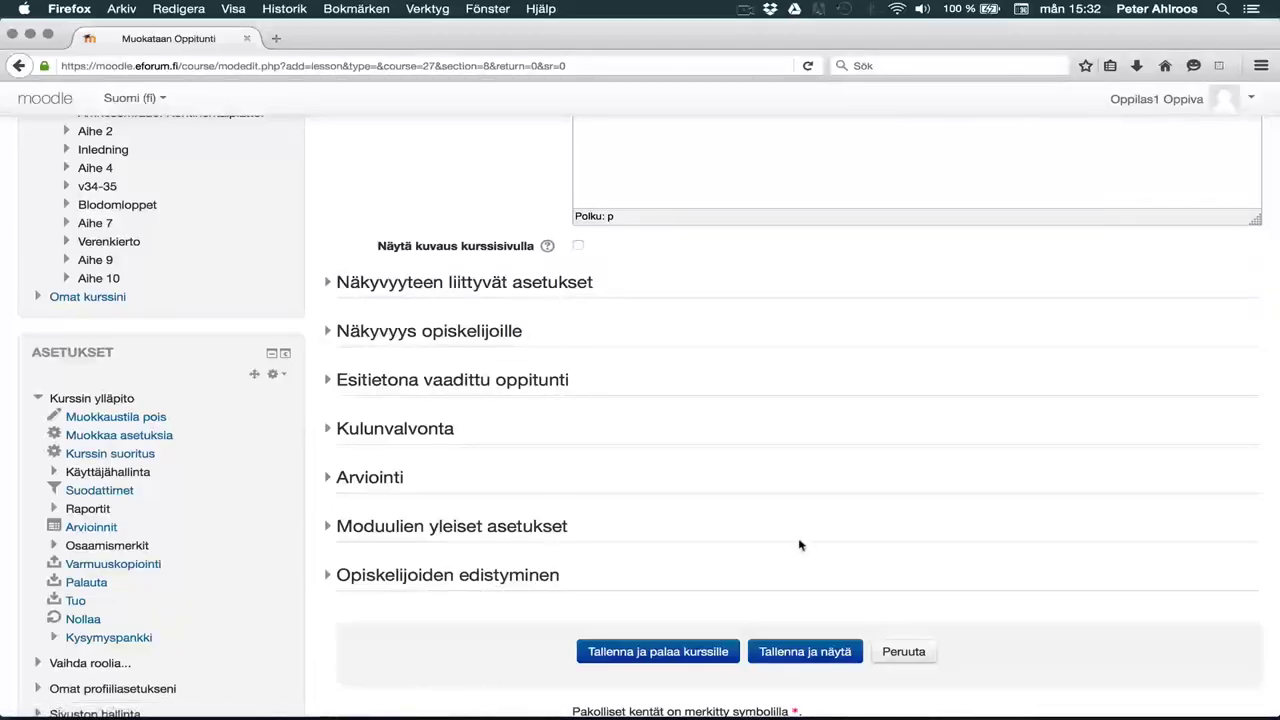
{"action": "left_click", "coordinate": [773, 654]}
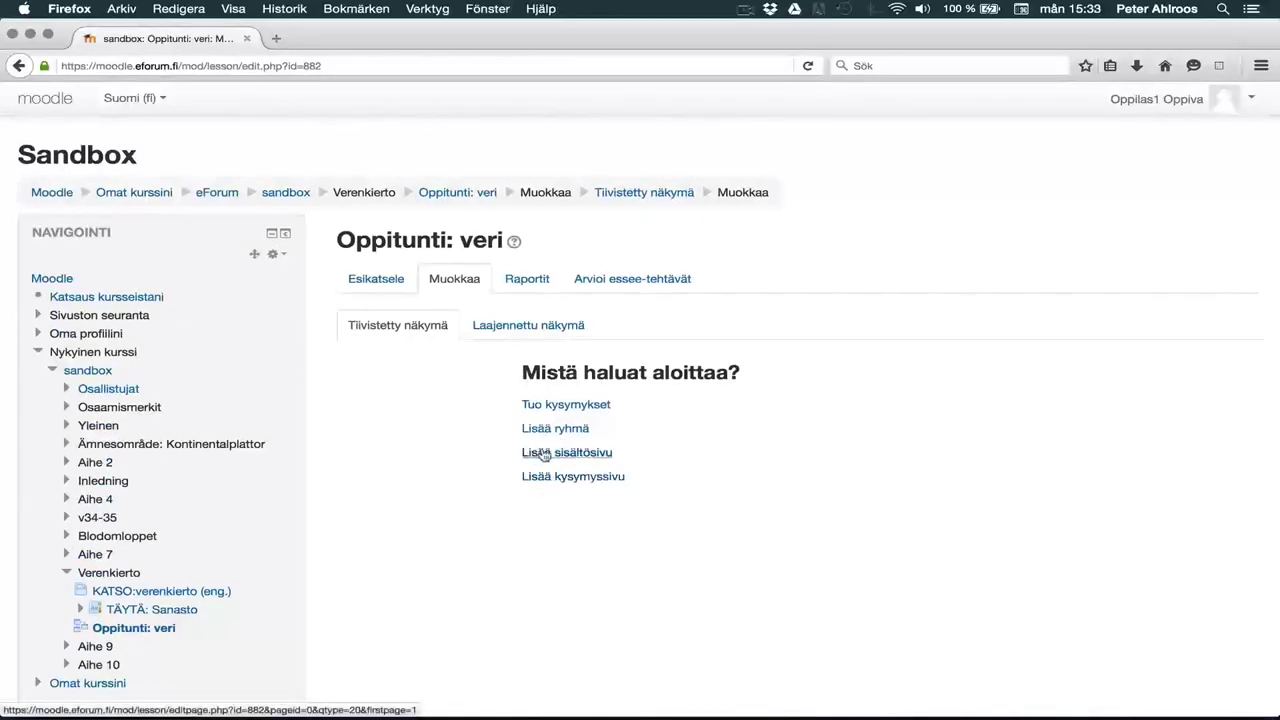
Start a content page in the lesson with the title "Osa 1-1" and the page content "Sisältö".
{"action": "left_click", "coordinate": [541, 453]}
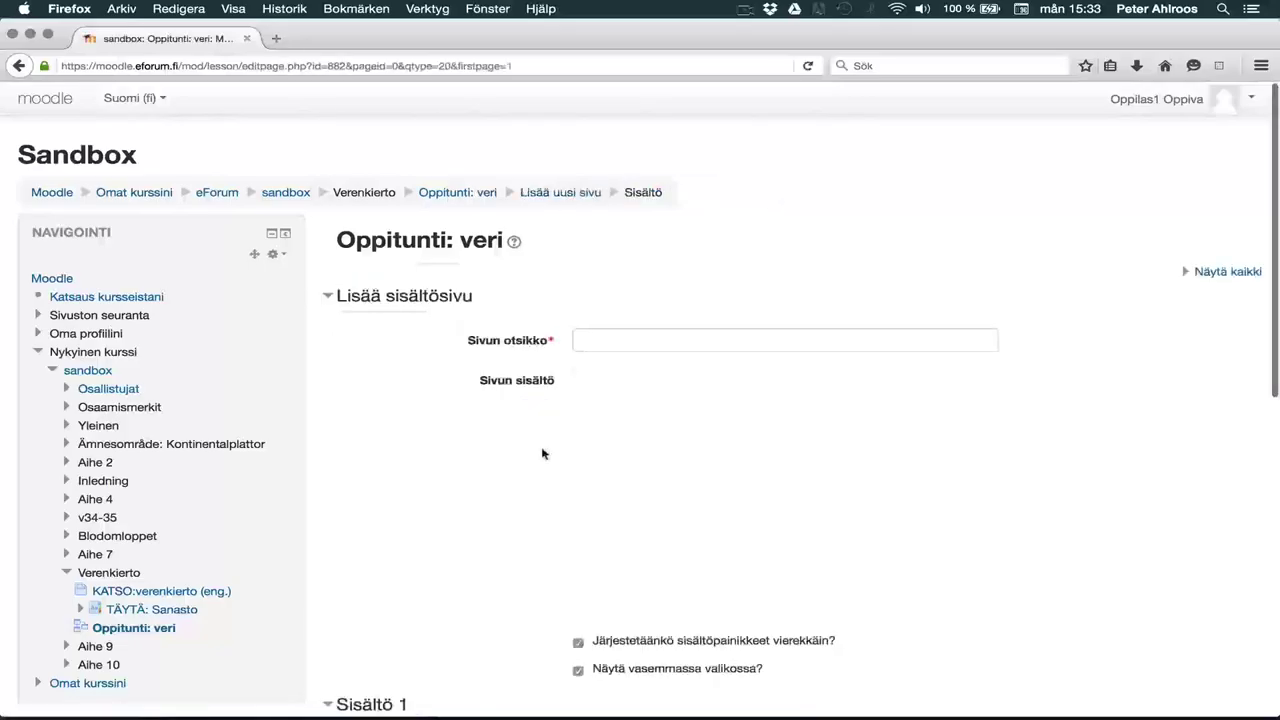
{"action": "left_click", "coordinate": [611, 344]}
{"action": "type", "text": "Osa 1-1"}
{"action": "key", "text": "Tab"}
{"action": "type", "text": "Sisältö"}
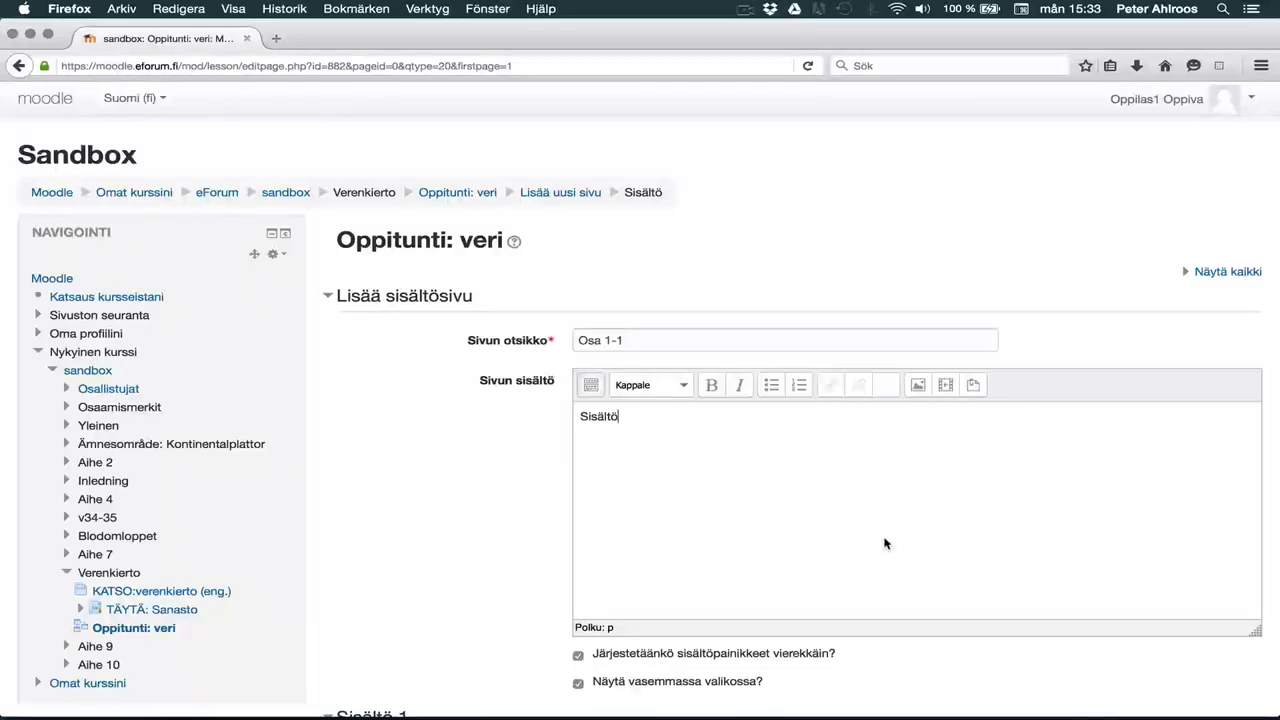
Give Sisältö 1 the description "Jatka" with a jump to Seuraava sivu, and save the content page.
{"action": "scroll", "coordinate": [884, 543], "scroll_direction": "down", "scroll_amount": 5}
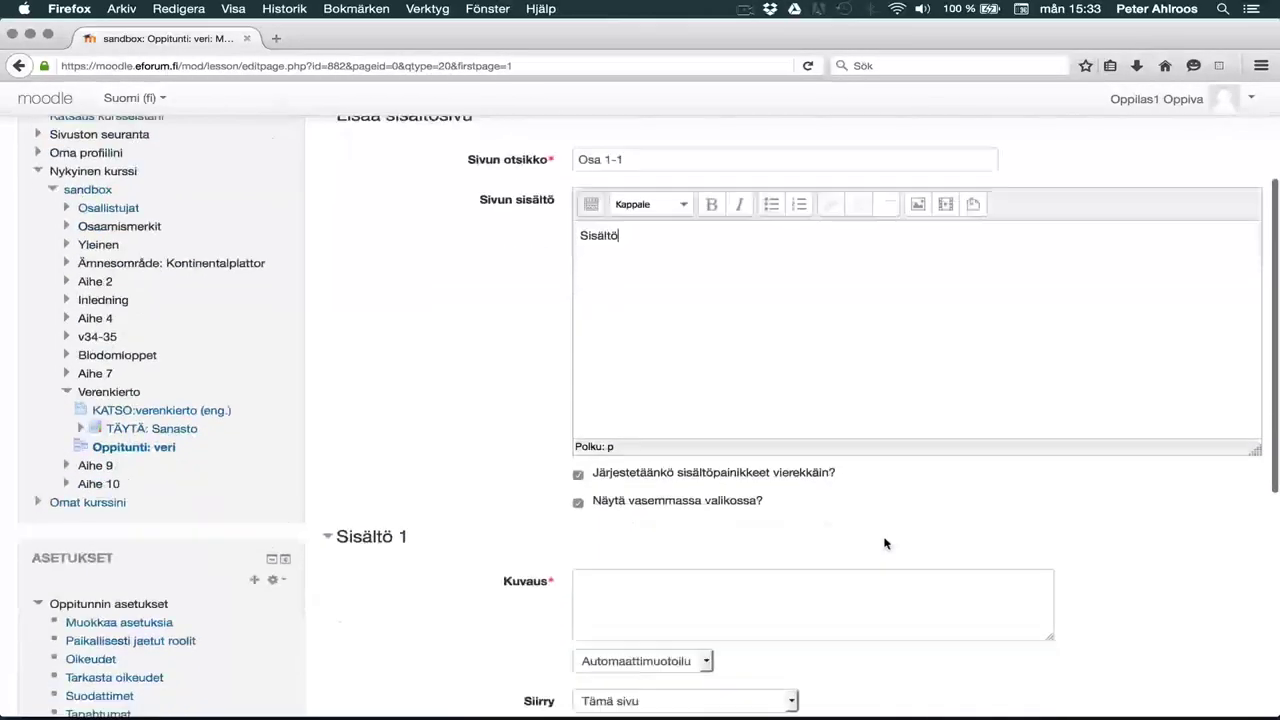
{"action": "scroll", "coordinate": [884, 543], "scroll_direction": "down", "scroll_amount": 3}
{"action": "left_click", "coordinate": [614, 274]}
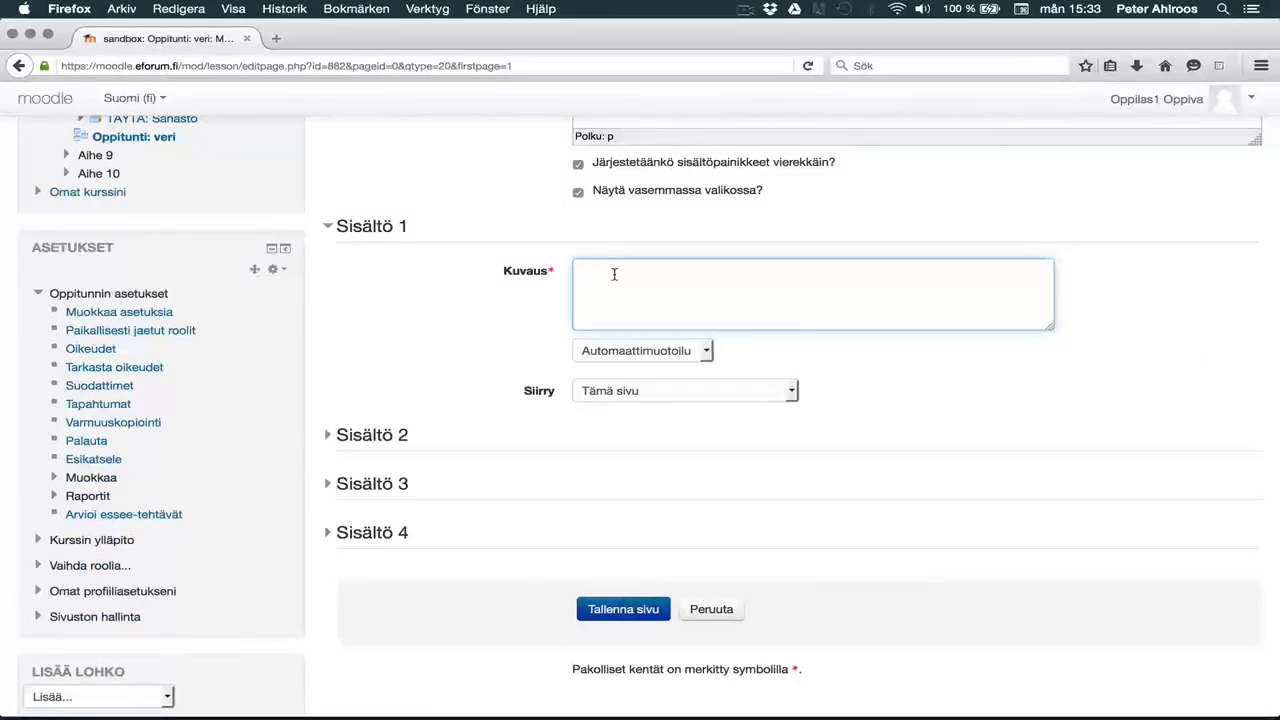
{"action": "type", "text": "Jatka"}
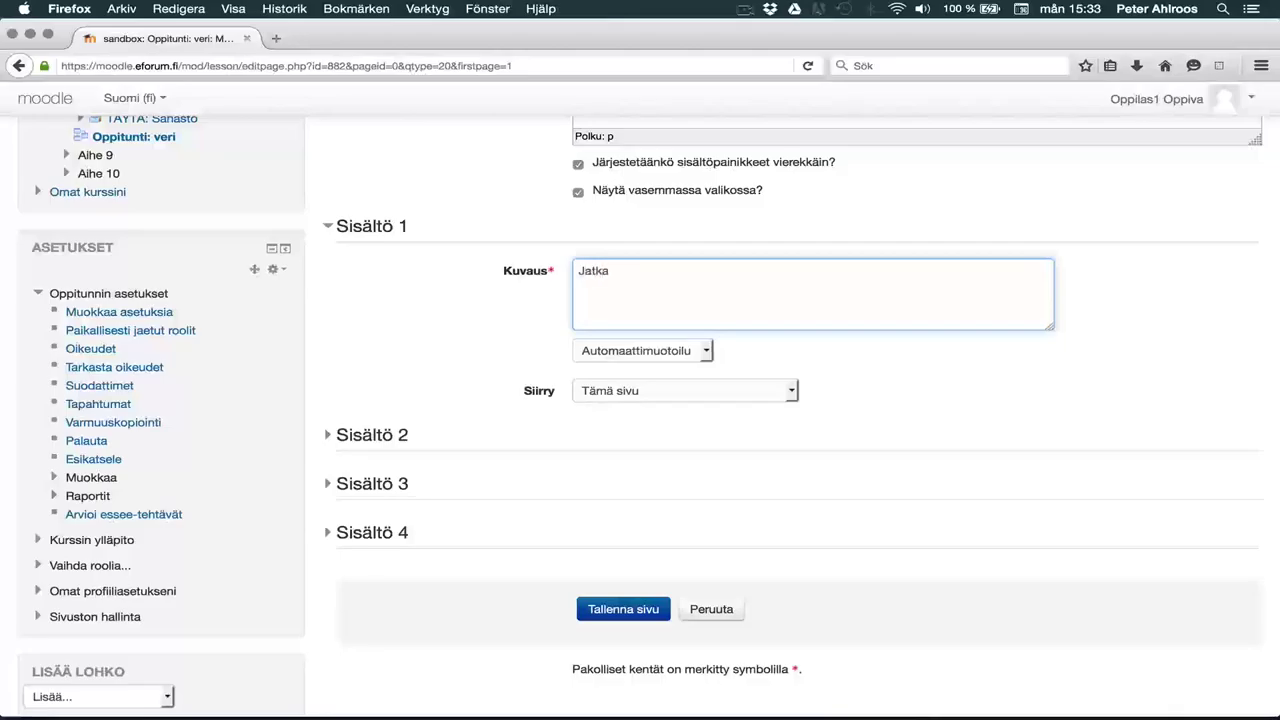
{"action": "left_click", "coordinate": [628, 395]}
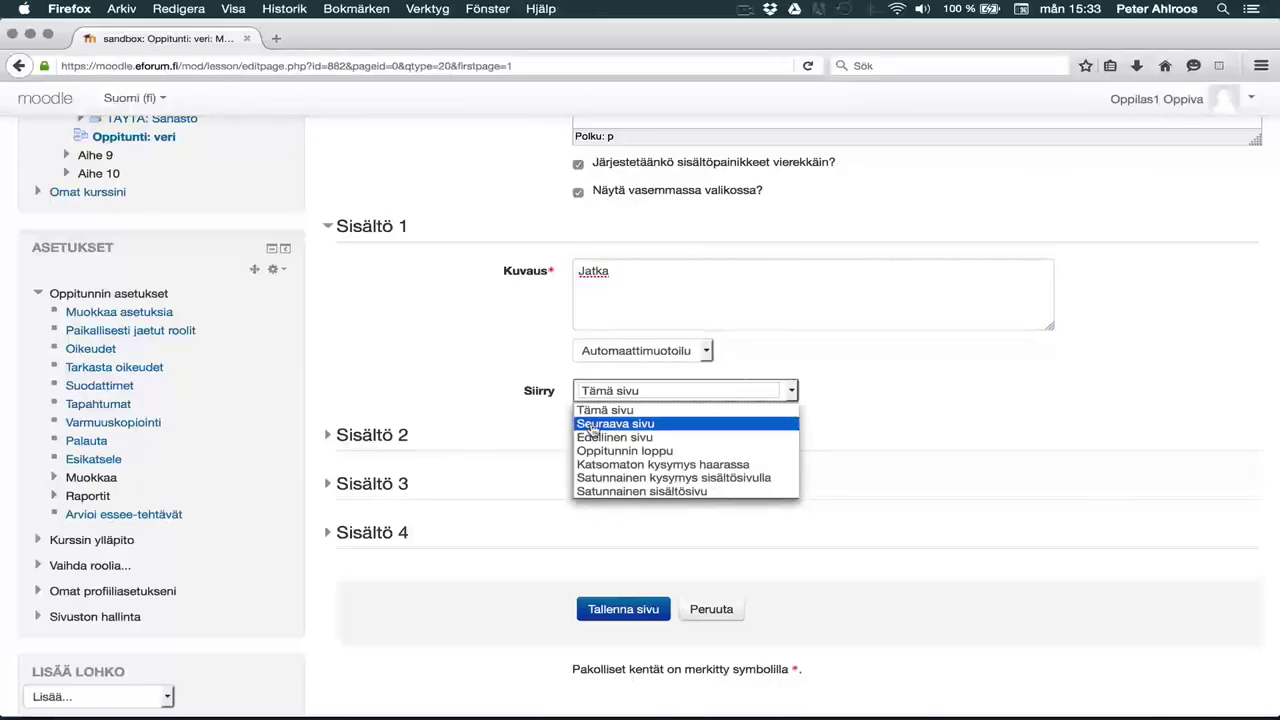
{"action": "left_click", "coordinate": [592, 430]}
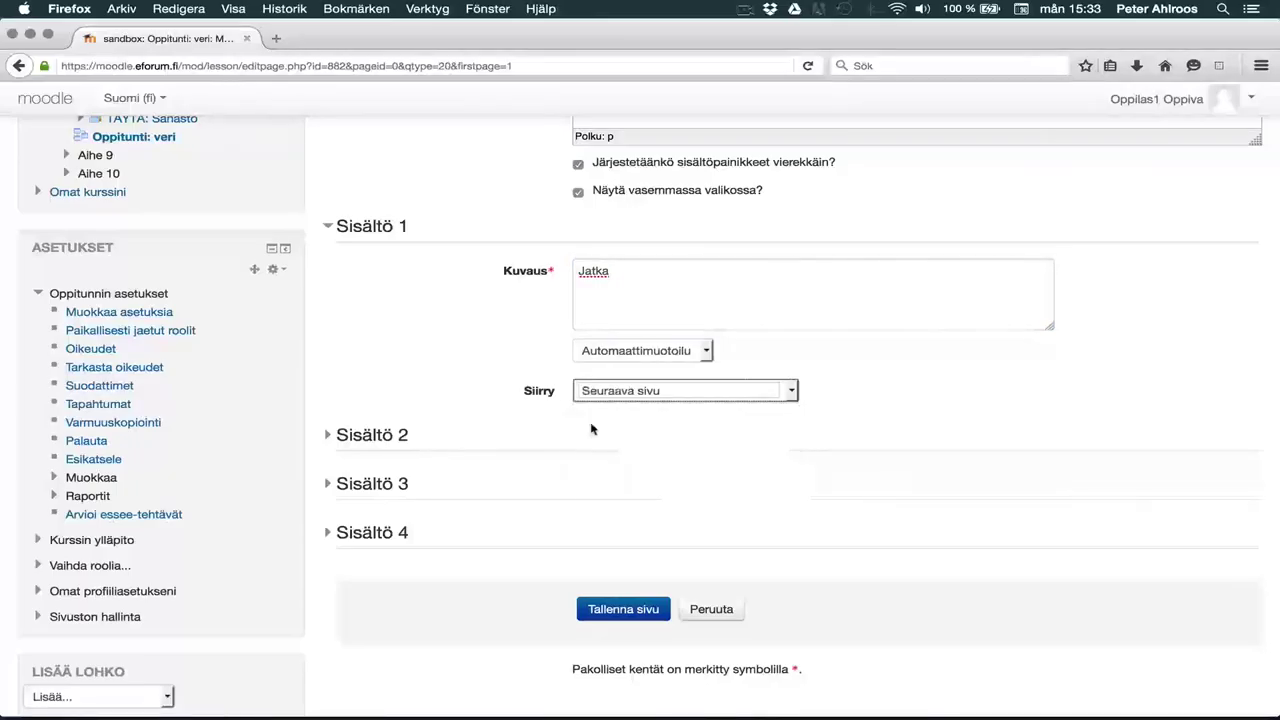
{"action": "left_click", "coordinate": [595, 609]}
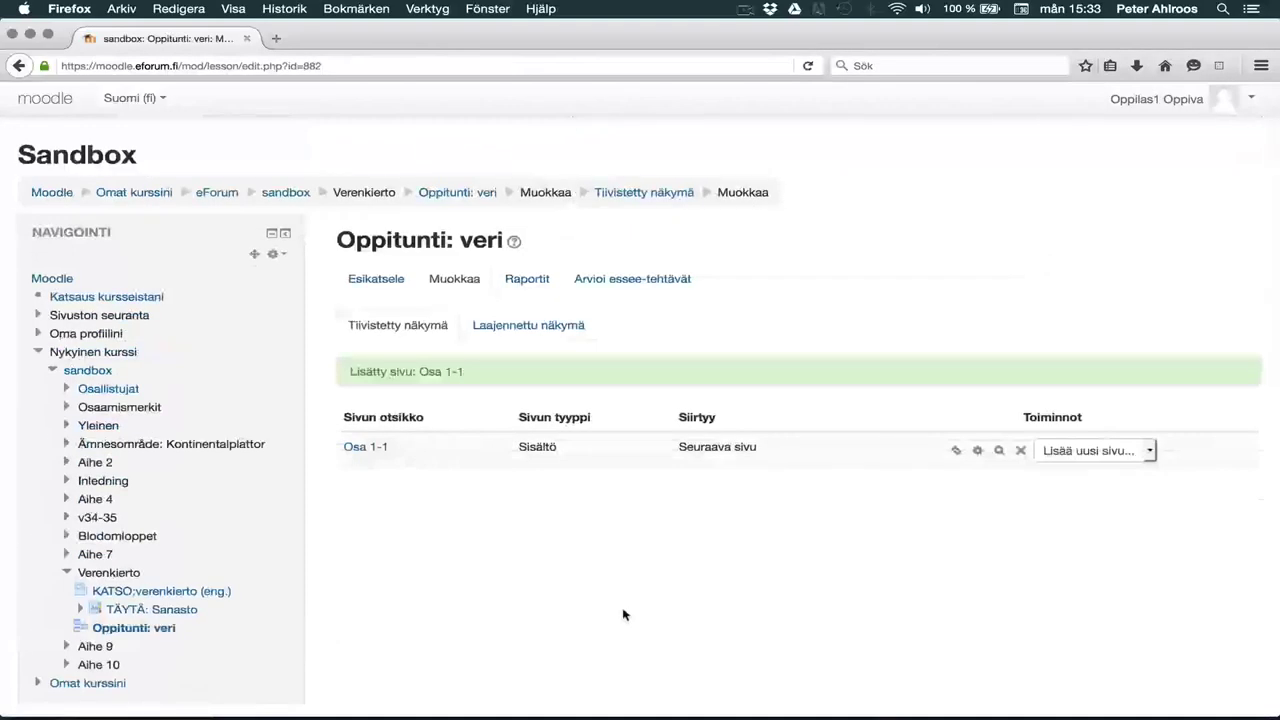
Add an Oikein/väärin question page after Osa 1-1, titled "Osa 1-1 kysymys", with the question "Käsitteleekö tämä Moodlea?".
{"action": "left_click", "coordinate": [1085, 451]}
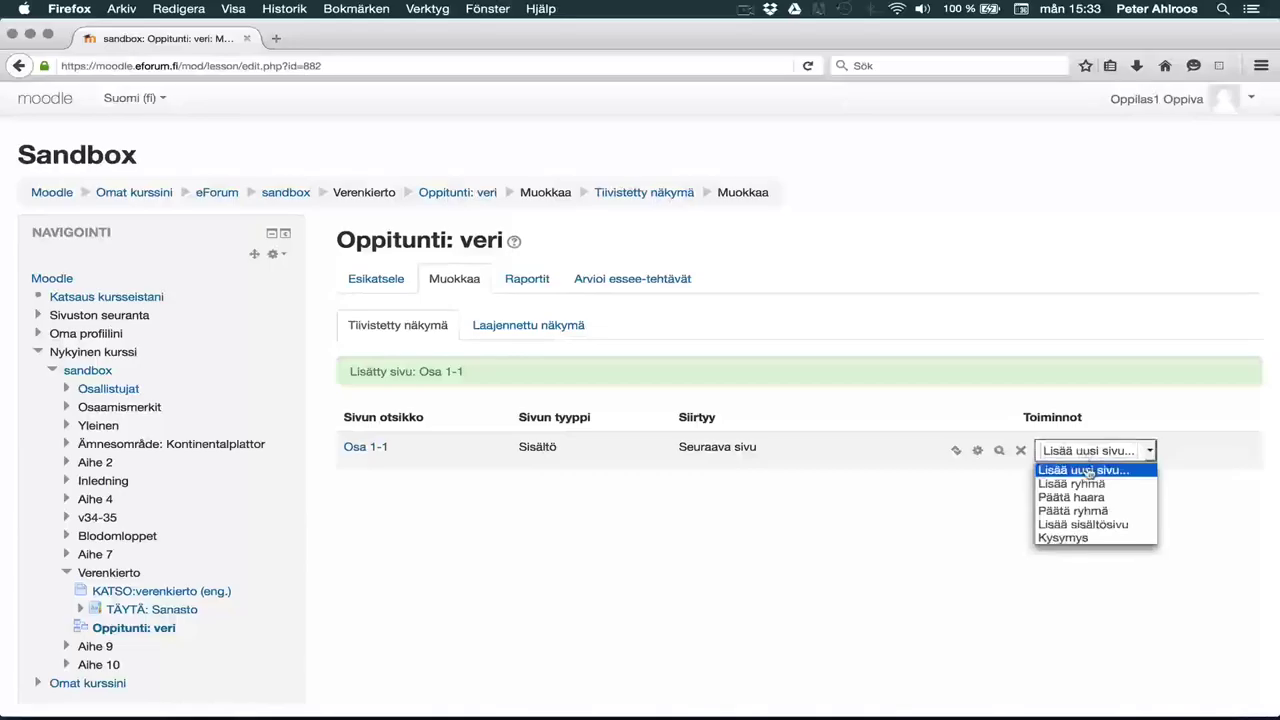
{"action": "left_click", "coordinate": [1086, 537]}
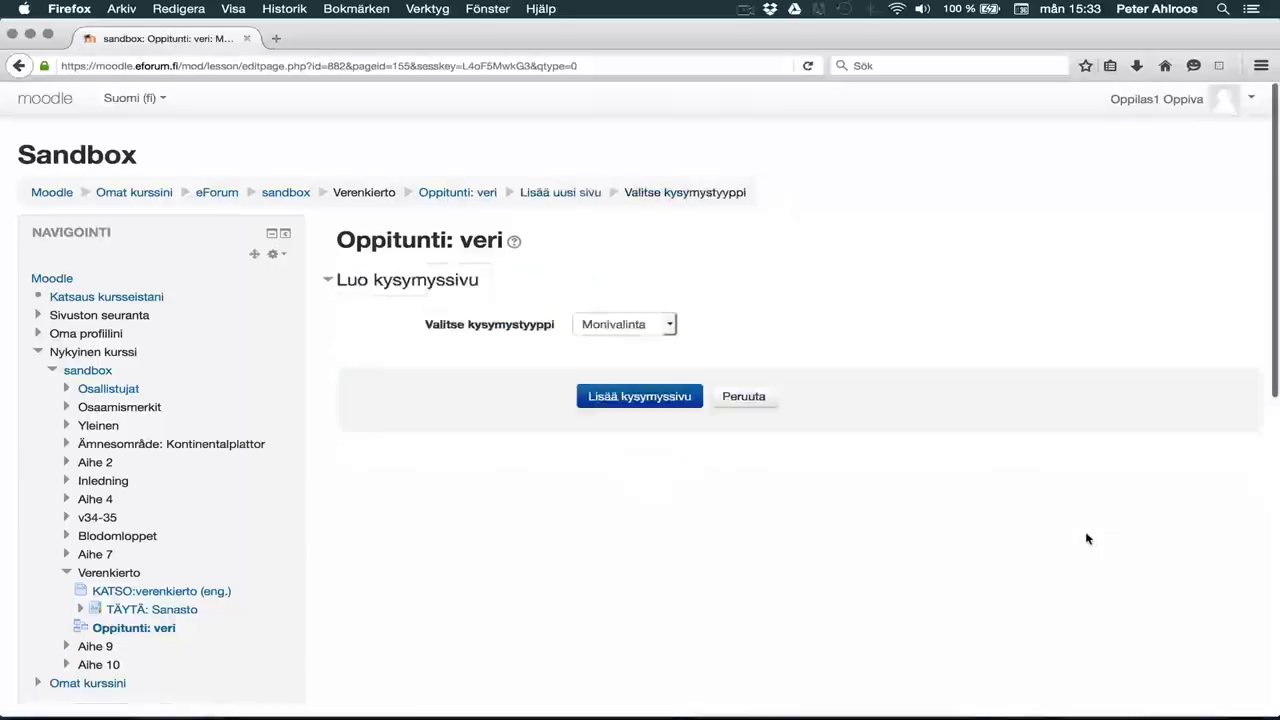
{"action": "left_click", "coordinate": [672, 325]}
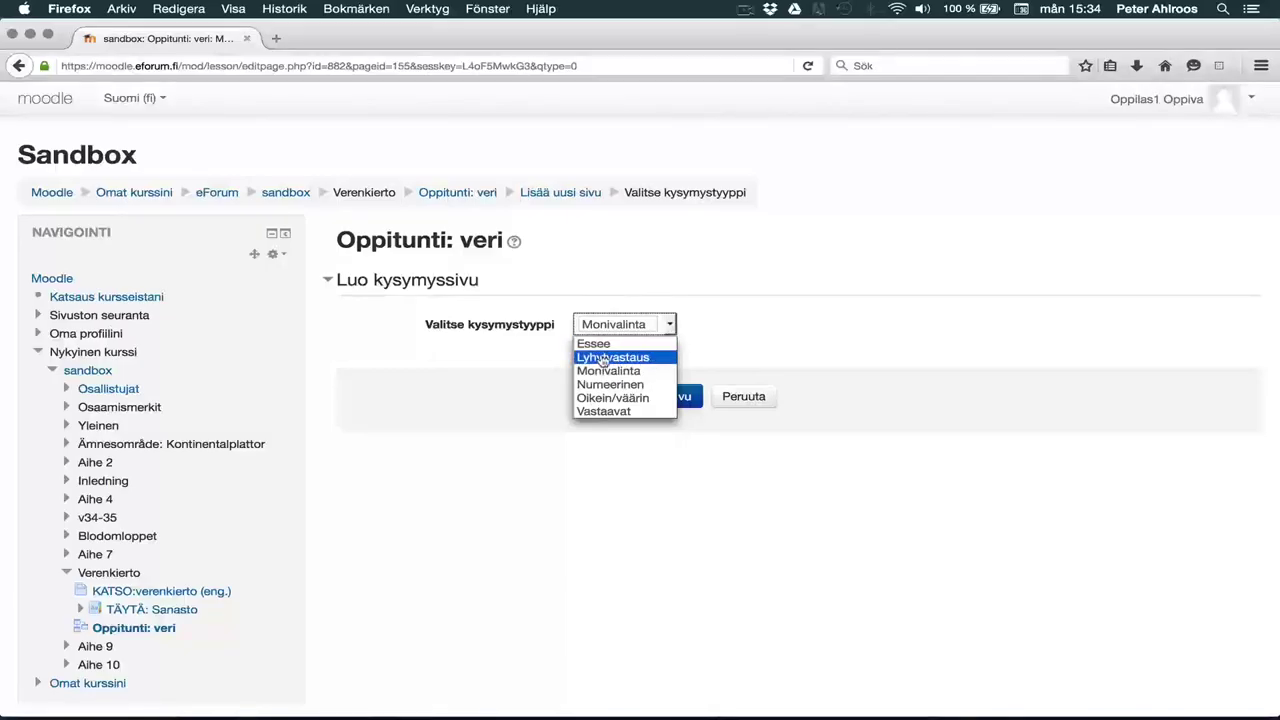
{"action": "left_click", "coordinate": [633, 404]}
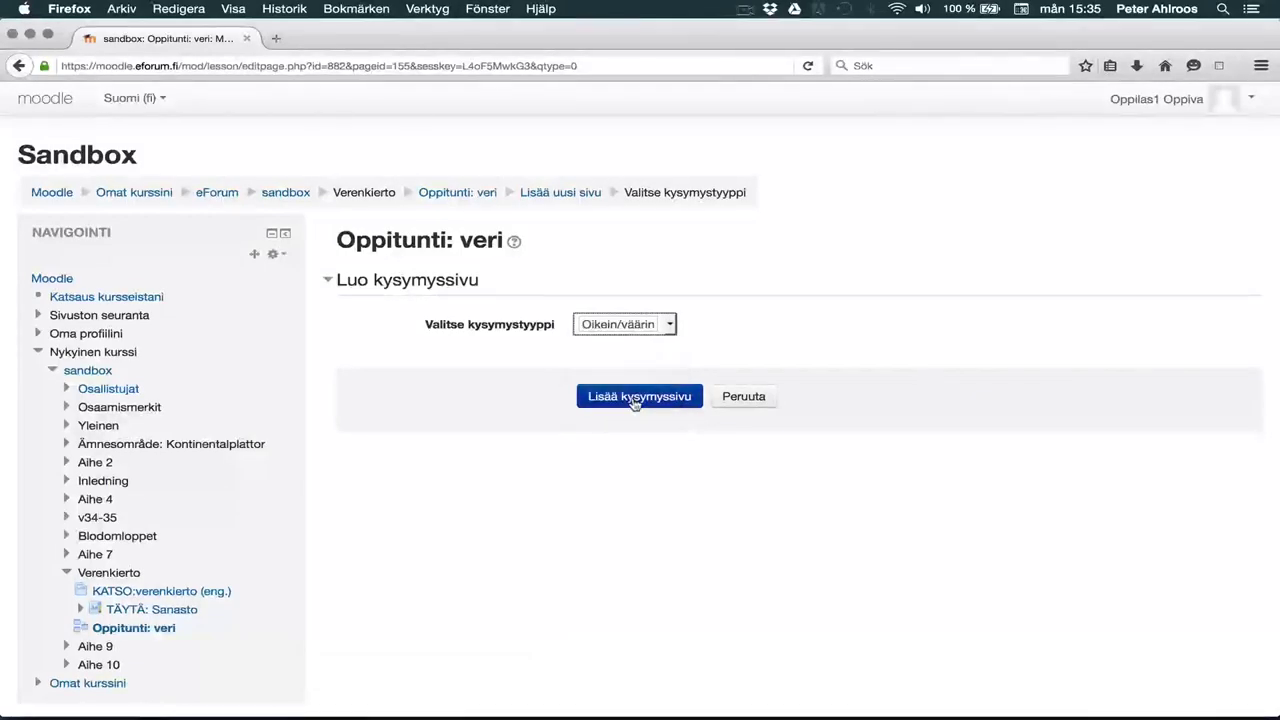
{"action": "left_click", "coordinate": [647, 397]}
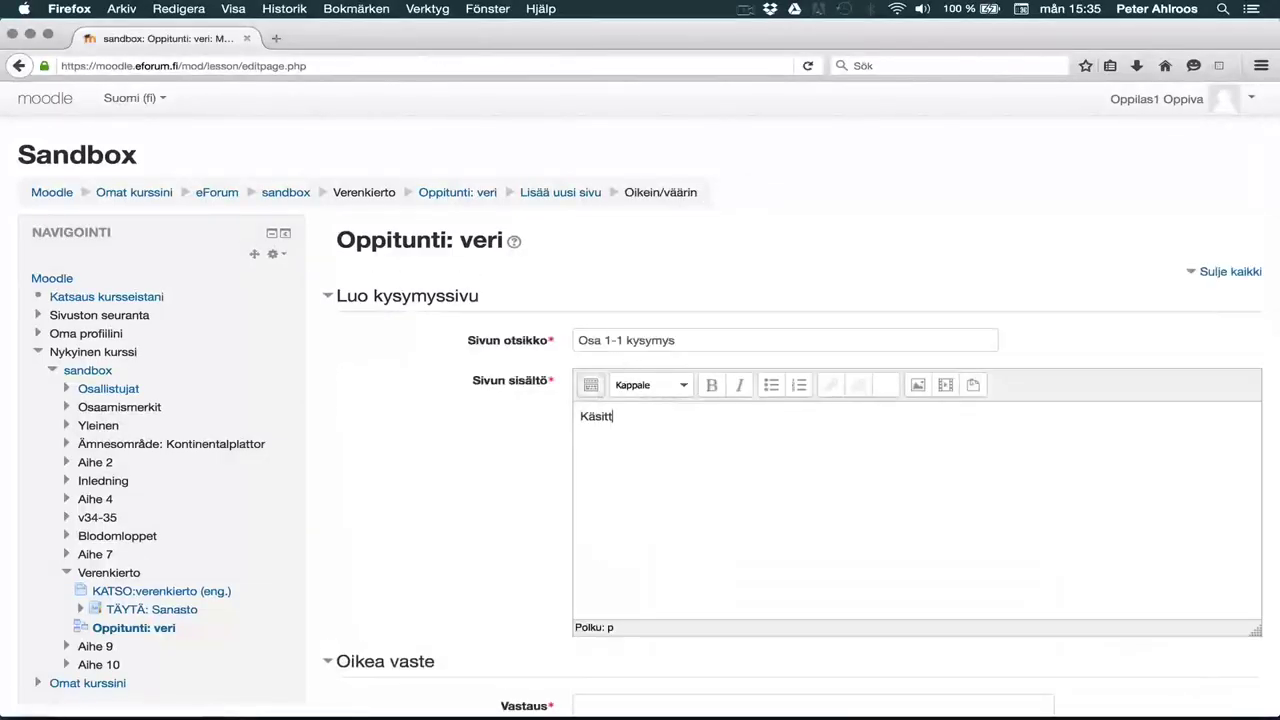
{"action": "type", "text": "teleekö tämä Moodlea?"}
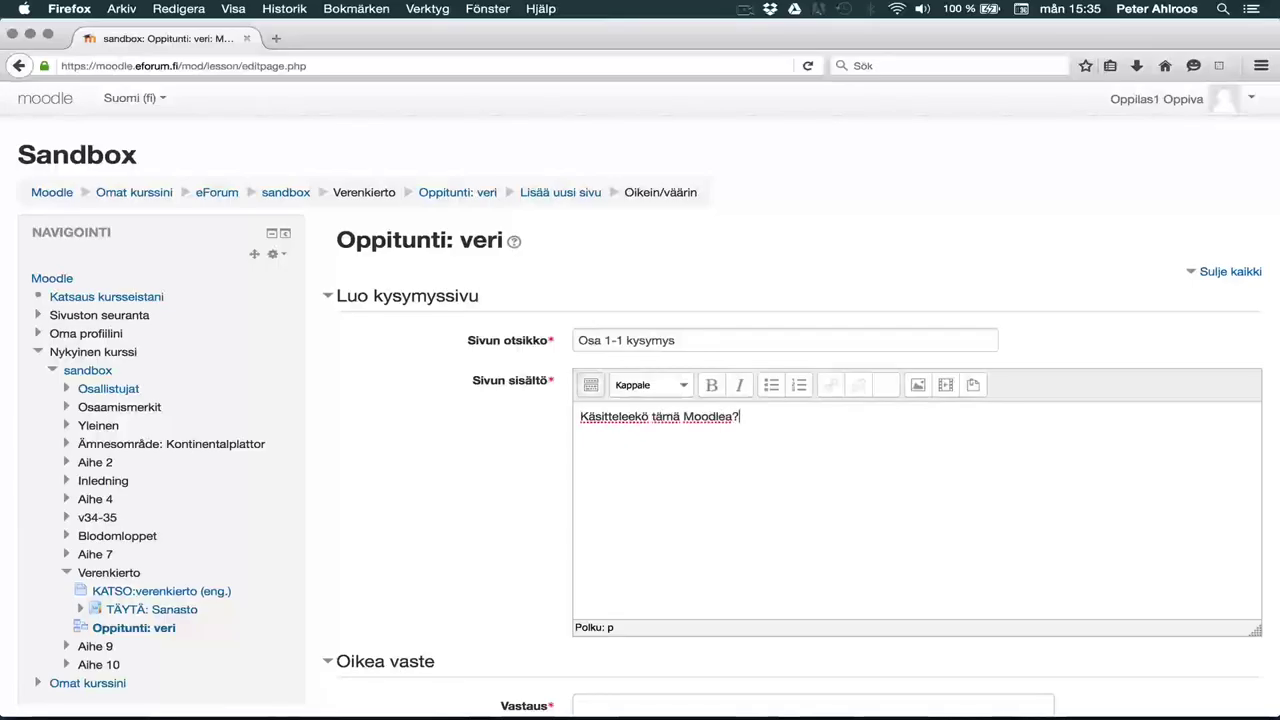
Enter "Kyllä" as the correct answer and have it jump to Seuraava sivu.
{"action": "key", "text": "Tab"}
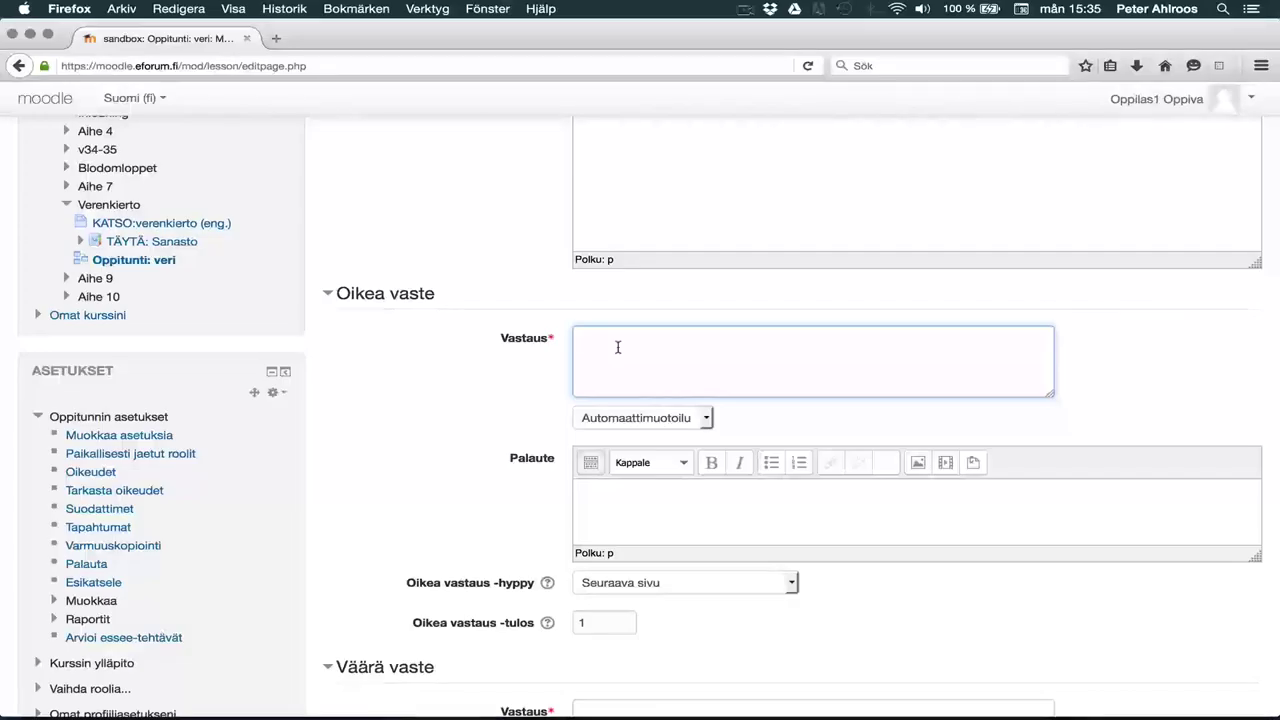
{"action": "type", "text": "Kyllä"}
{"action": "left_click", "coordinate": [638, 587]}
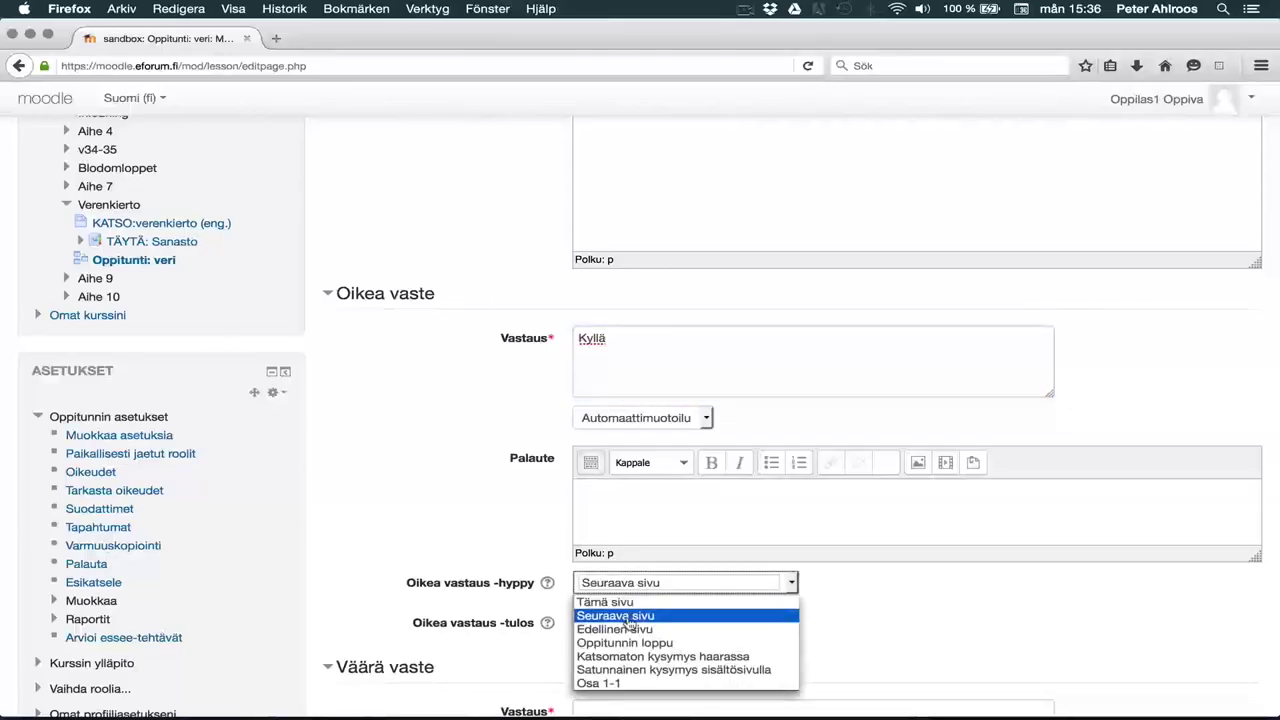
{"action": "left_click", "coordinate": [628, 616]}
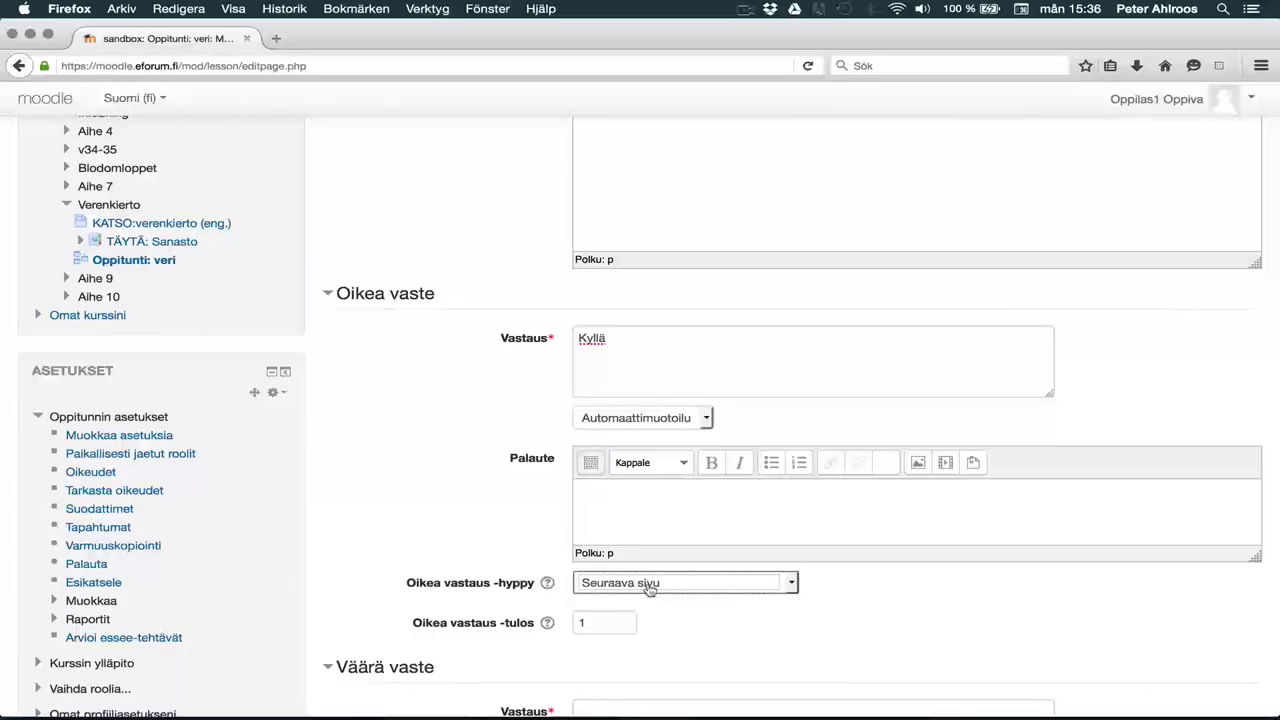
Enter "Ei" as the wrong answer with the feedback "Yritä uudestaan" and a jump to Osa 1-1, and save the question page.
{"action": "scroll", "coordinate": [650, 589], "scroll_direction": "down", "scroll_amount": 5}
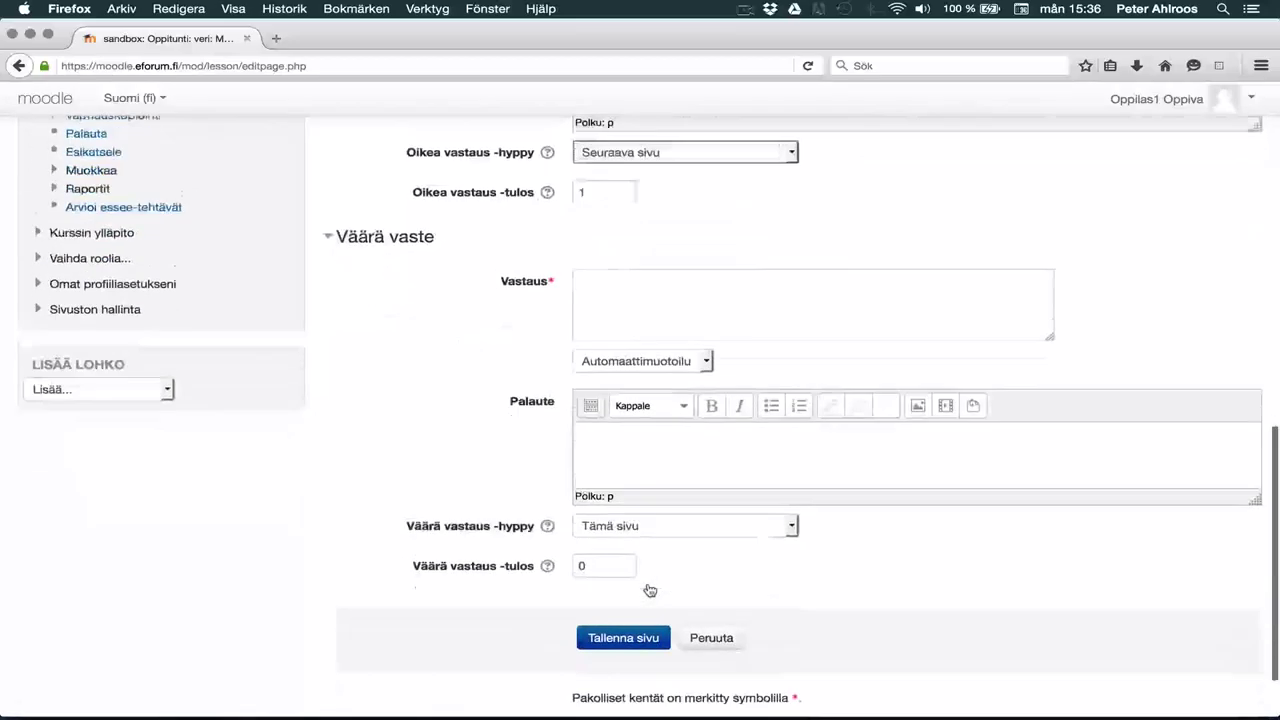
{"action": "left_click", "coordinate": [623, 281]}
{"action": "type", "text": "Ei"}
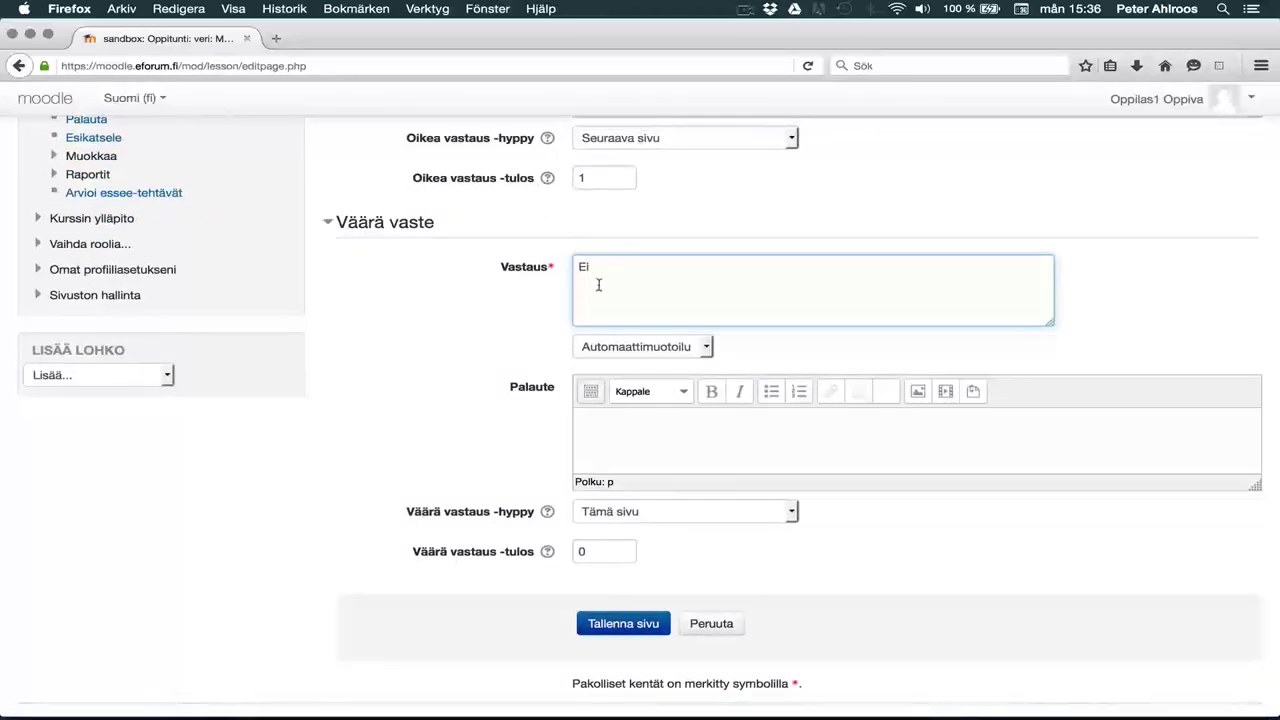
{"action": "left_click", "coordinate": [595, 441]}
{"action": "type", "text": "Yritä uudestaan"}
{"action": "left_click", "coordinate": [661, 512]}
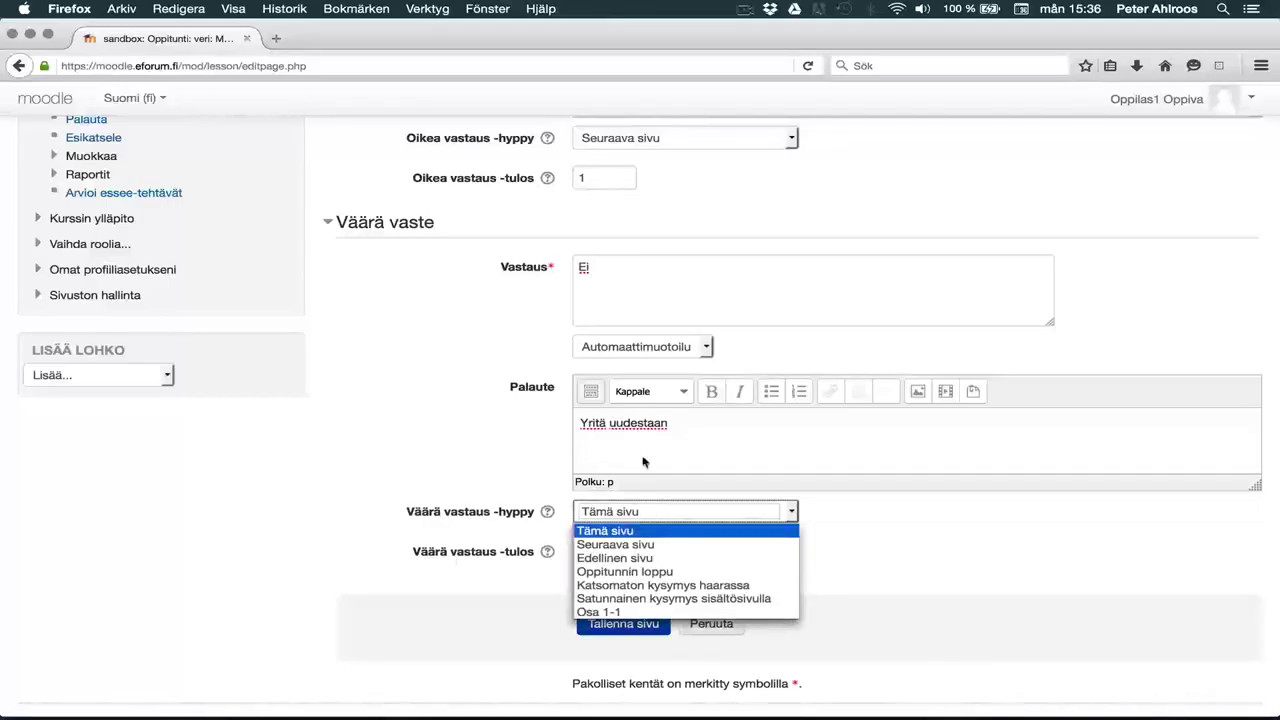
{"action": "left_click", "coordinate": [594, 613]}
{"action": "left_click", "coordinate": [620, 624]}
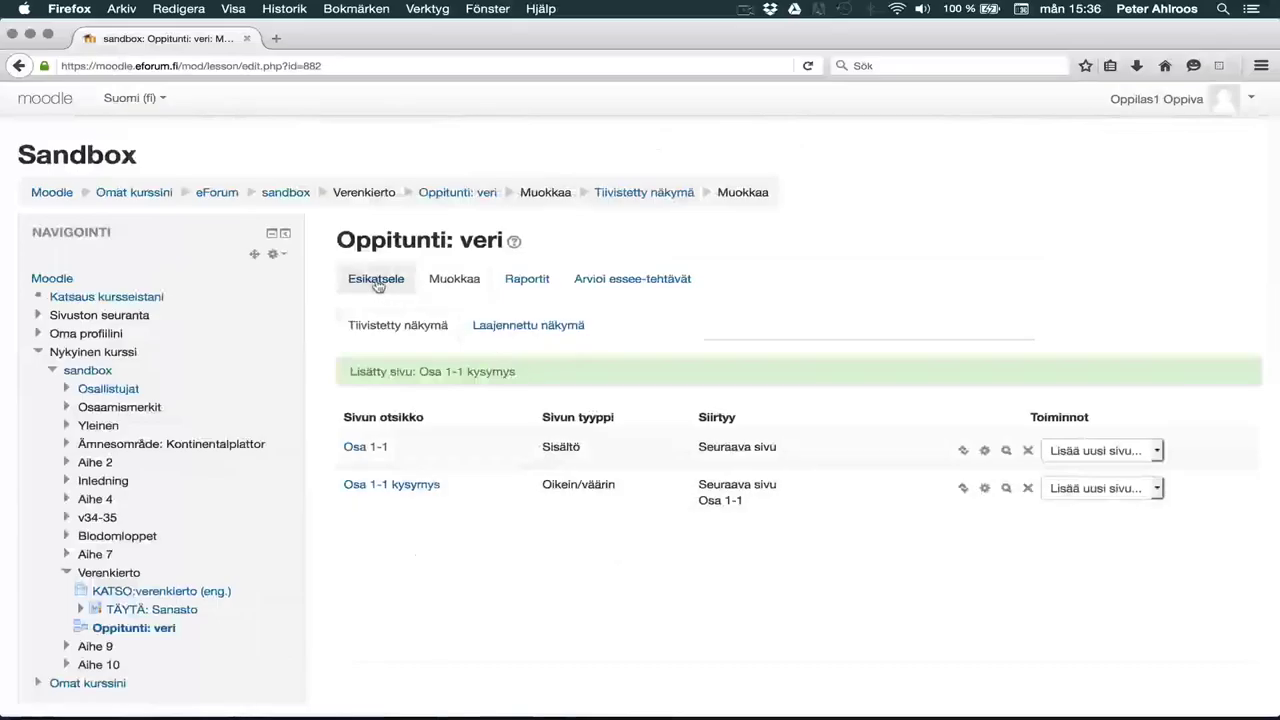
Preview the lesson from its content page and submit the answer "Kyllä" to the question.
{"action": "left_click", "coordinate": [376, 286]}
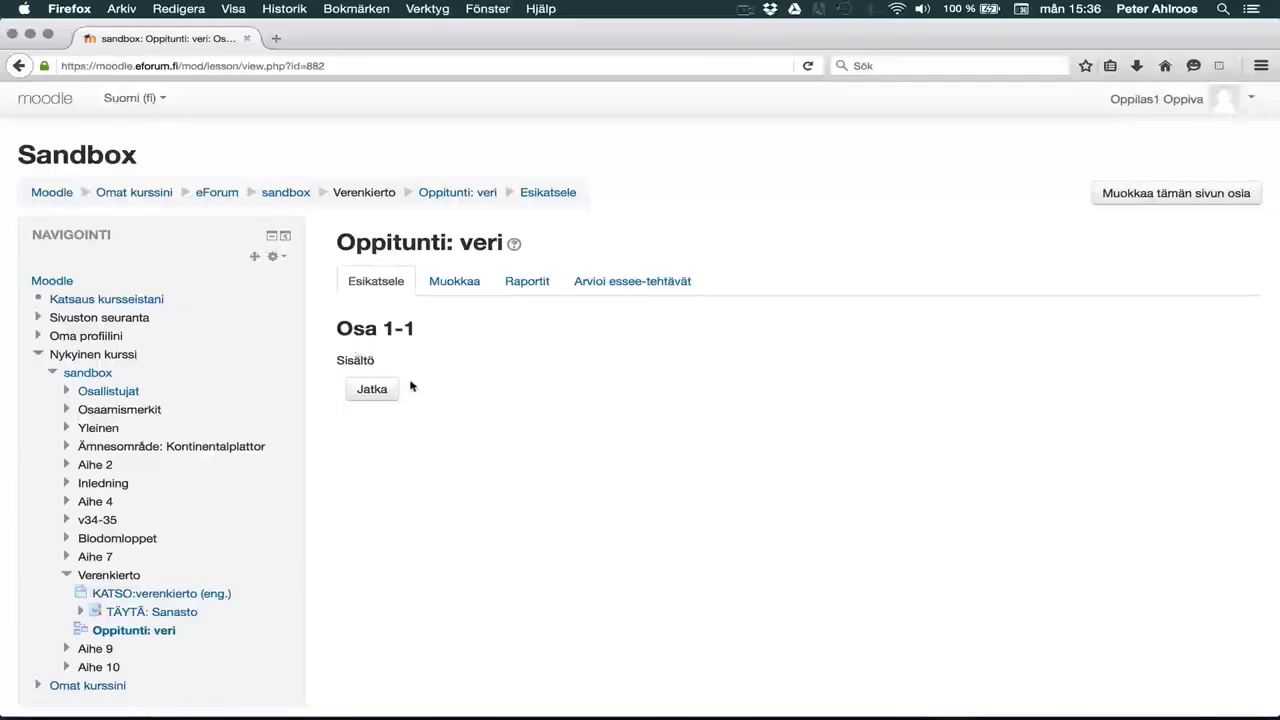
{"action": "left_click", "coordinate": [370, 391]}
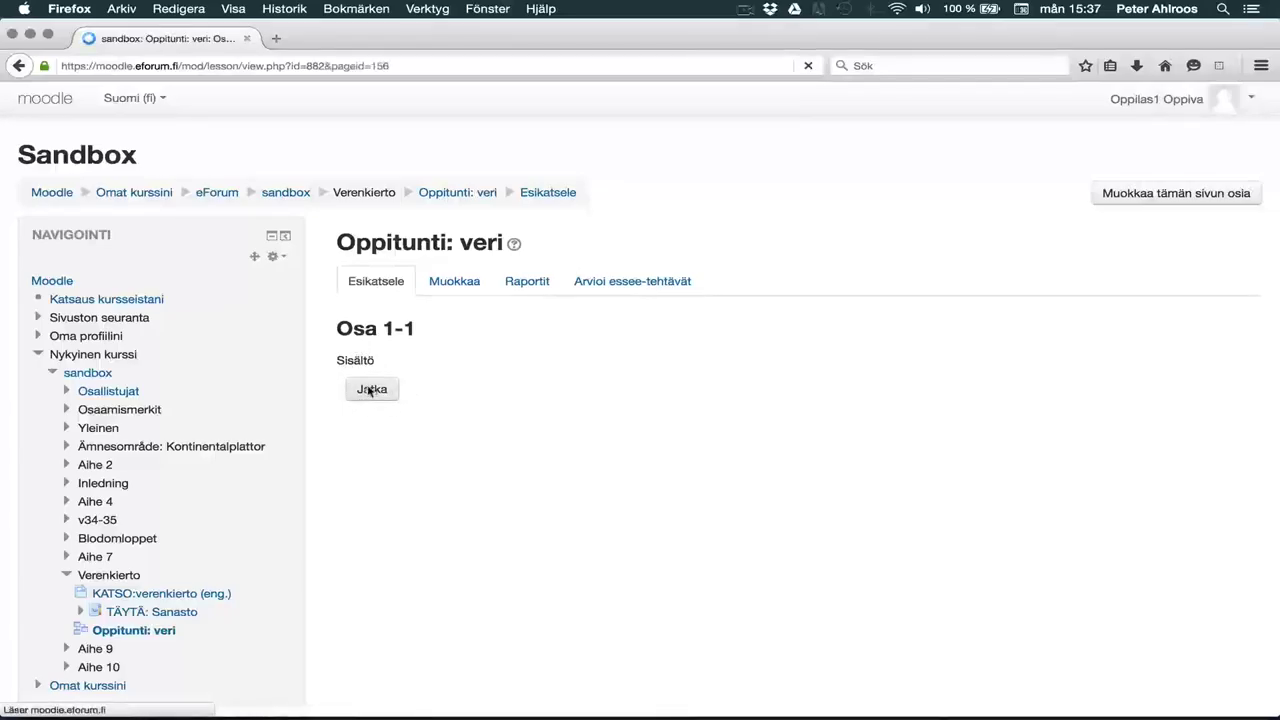
{"action": "left_click", "coordinate": [580, 422]}
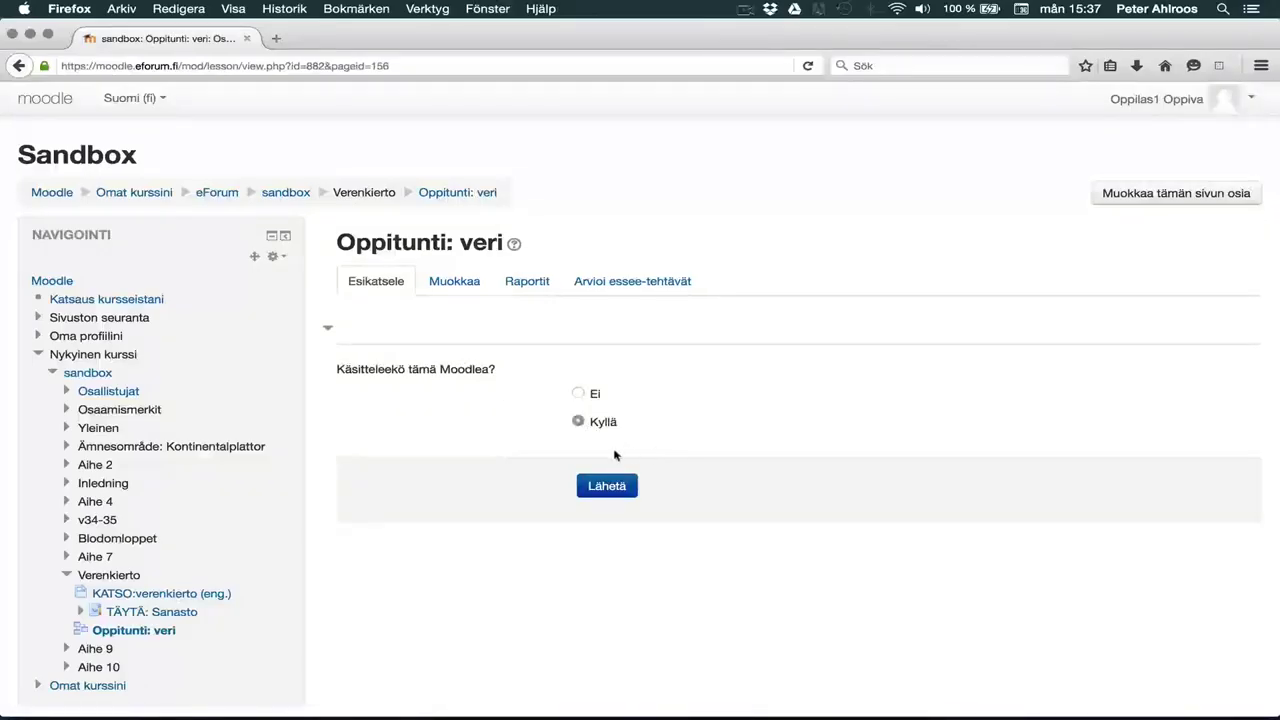
{"action": "left_click", "coordinate": [610, 487]}
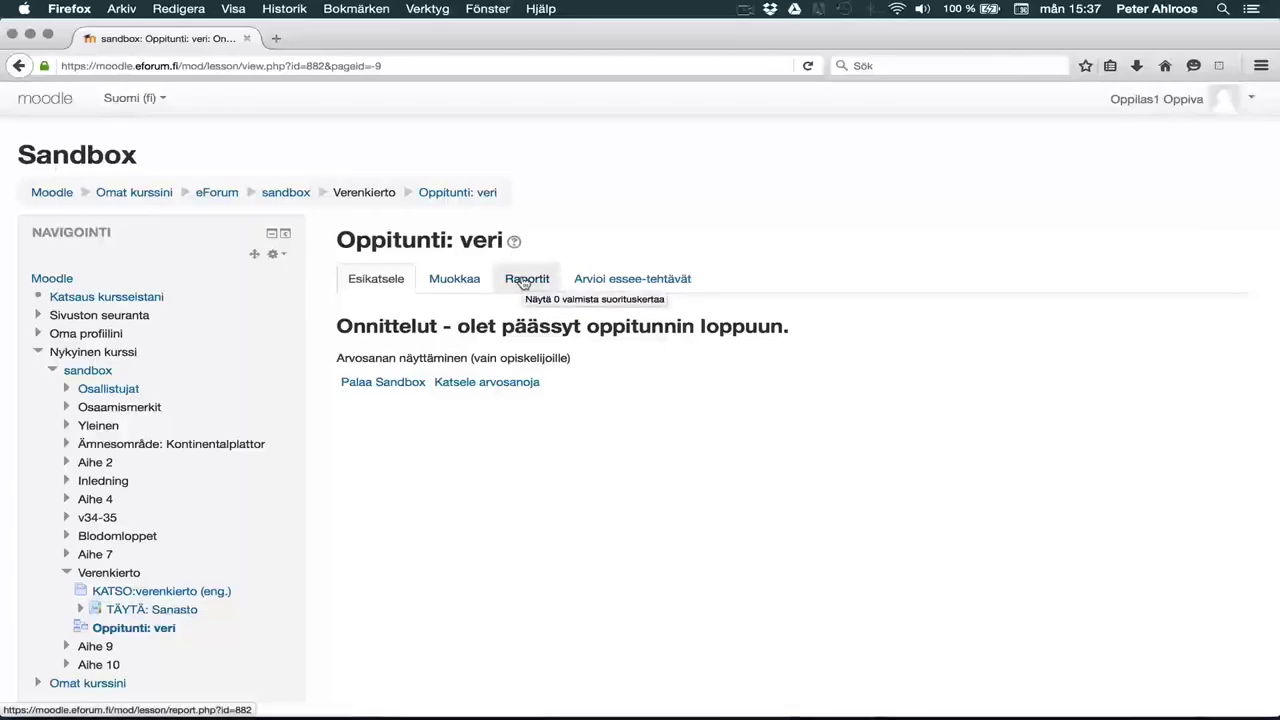
Check the lesson's reports and essay grading views, and return to the lesson's page editing overview.
{"action": "left_click", "coordinate": [523, 284]}
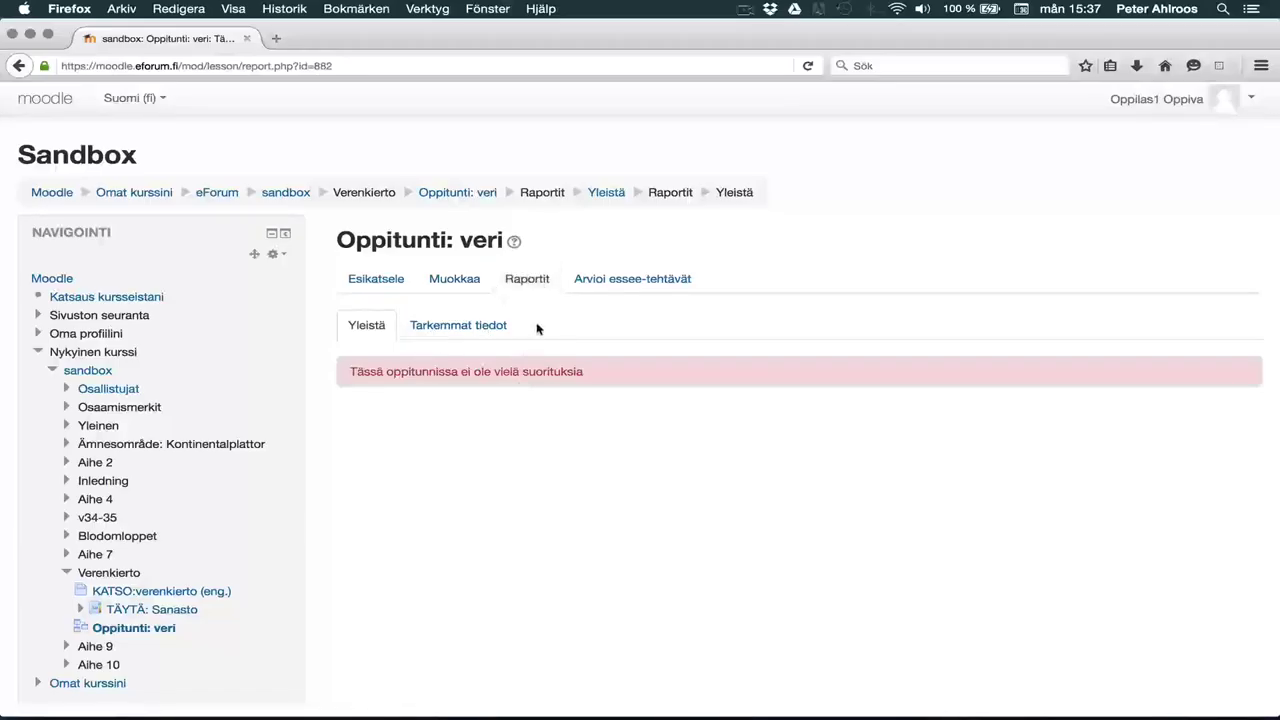
{"action": "left_click", "coordinate": [603, 284]}
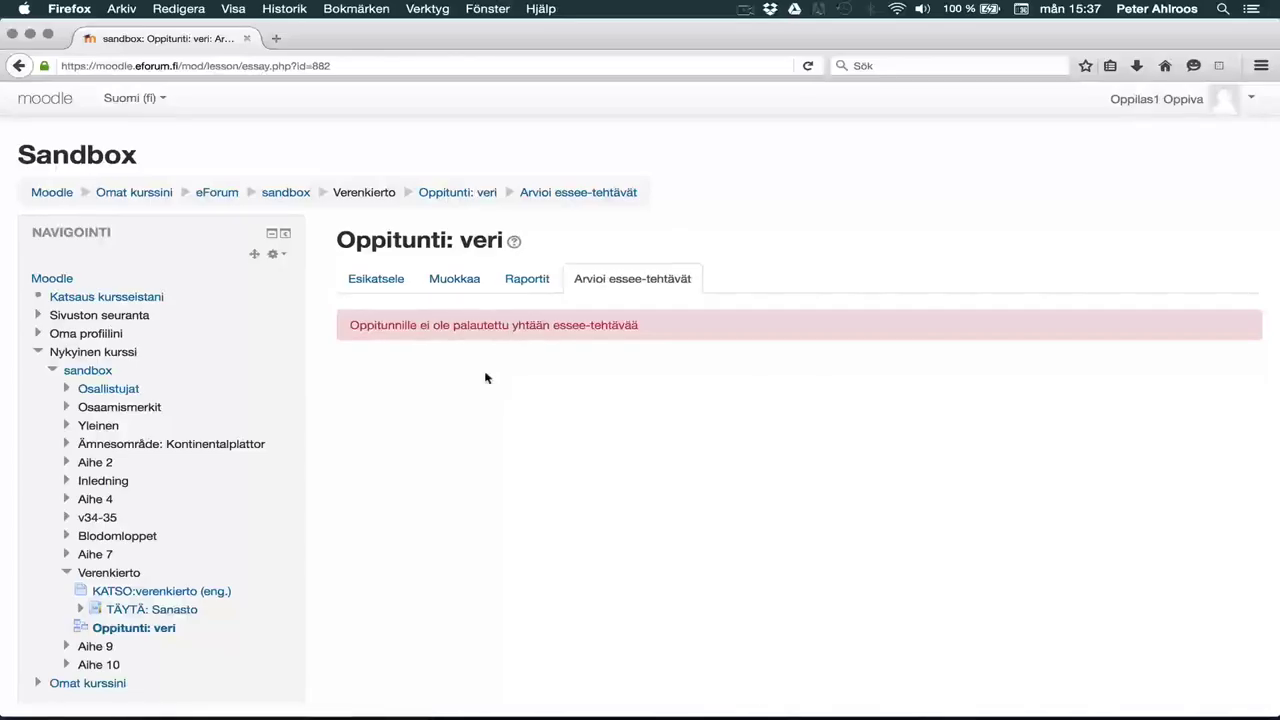
{"action": "left_click", "coordinate": [449, 283]}
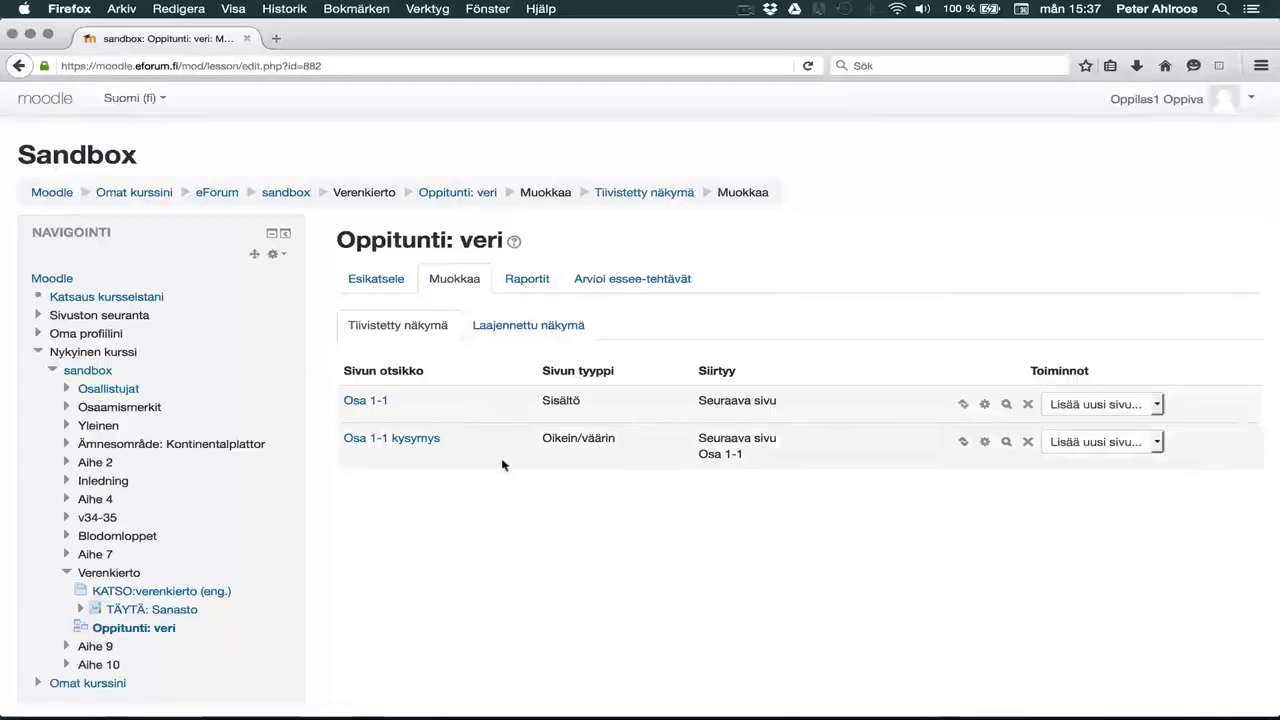
{"action": "left_click", "coordinate": [1159, 442]}
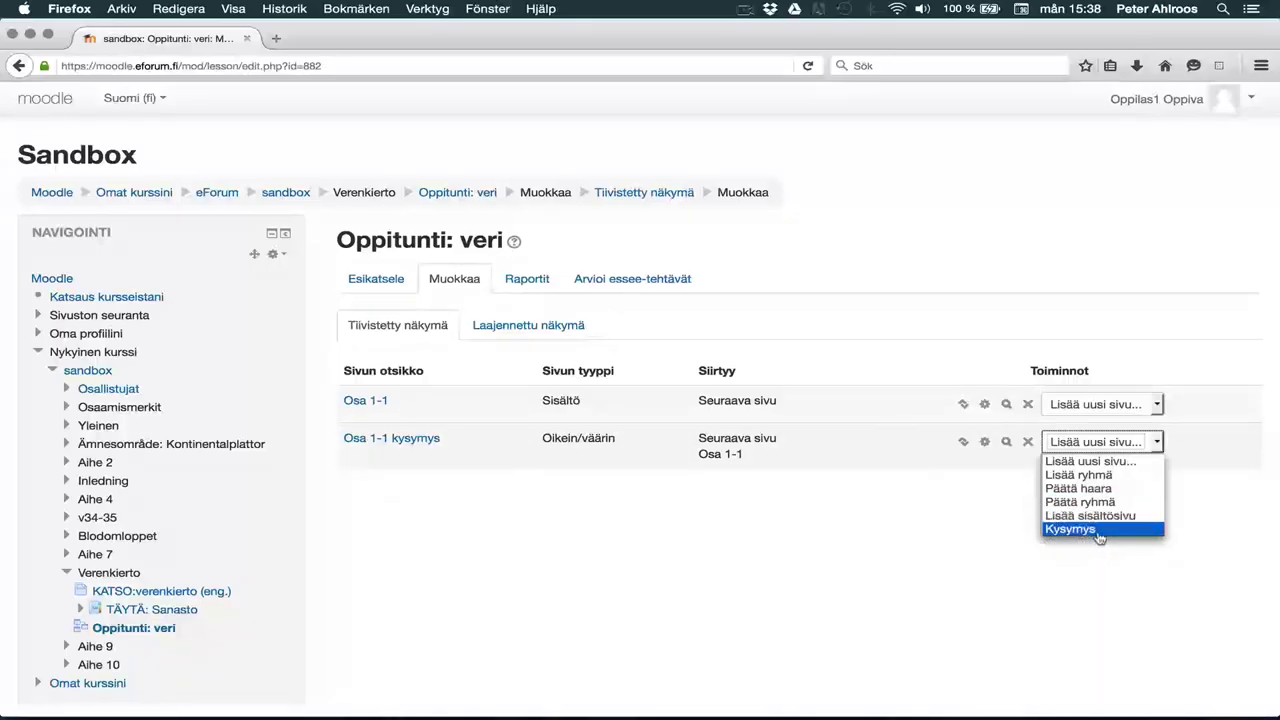
{"action": "left_click", "coordinate": [997, 569]}
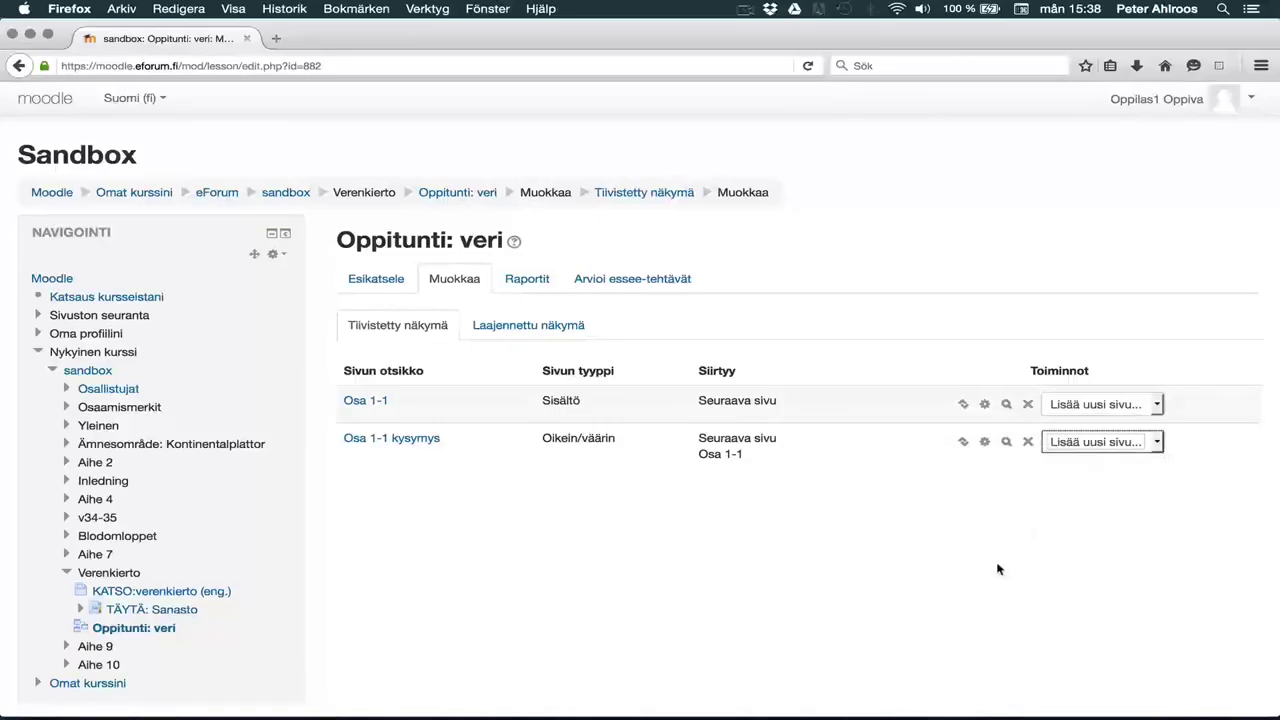